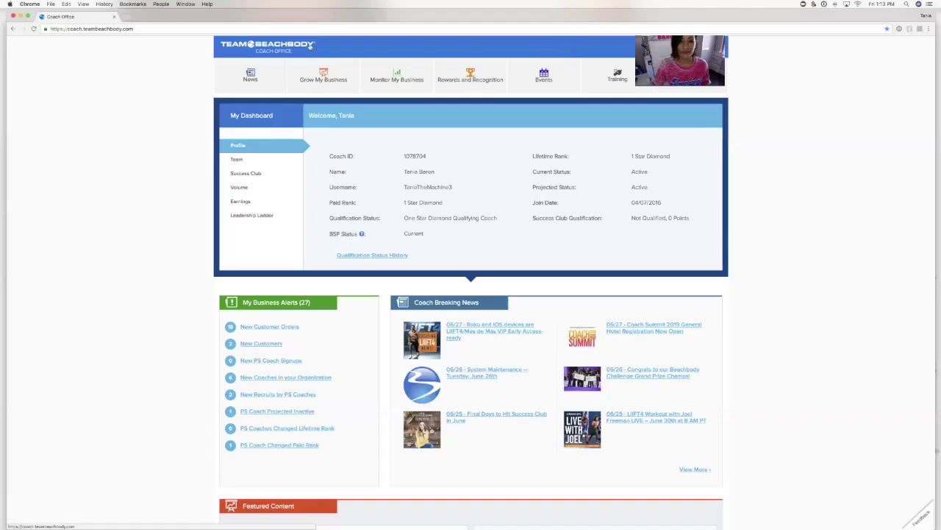
- Reload the Team Beachbody Coach Office dashboard
key("super+r")
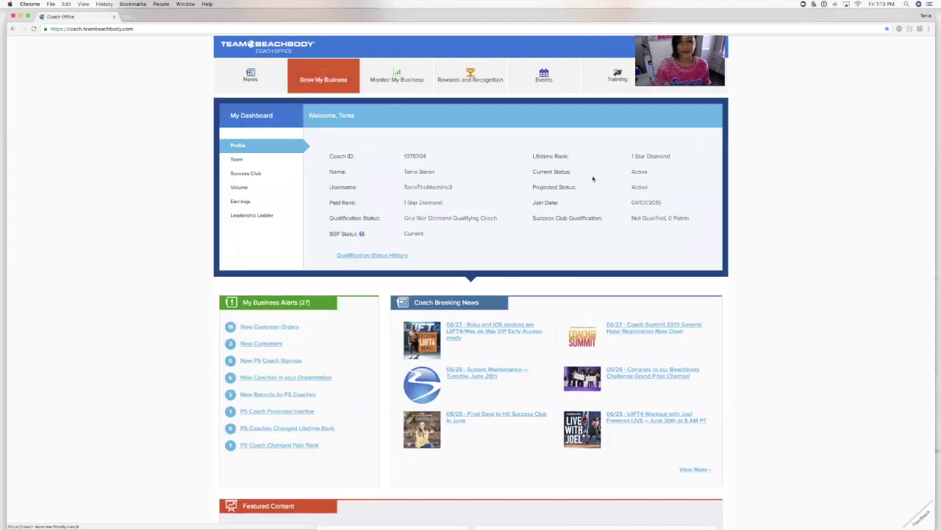
left_click(342, 85)
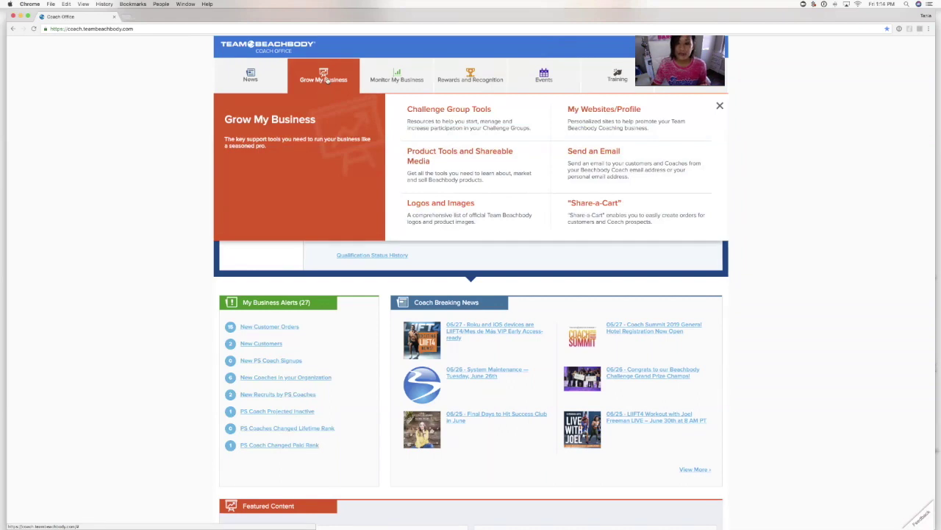
- Open Share-a-Cart and start a New Enrollment/Order with the customer's autofilled email, Customer type, and permission confirmed
left_click(597, 204)
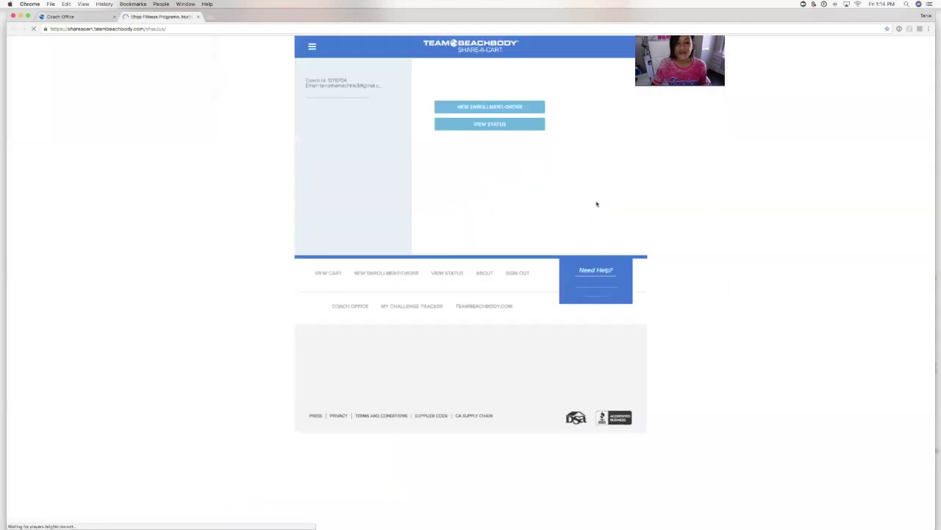
left_click(511, 105)
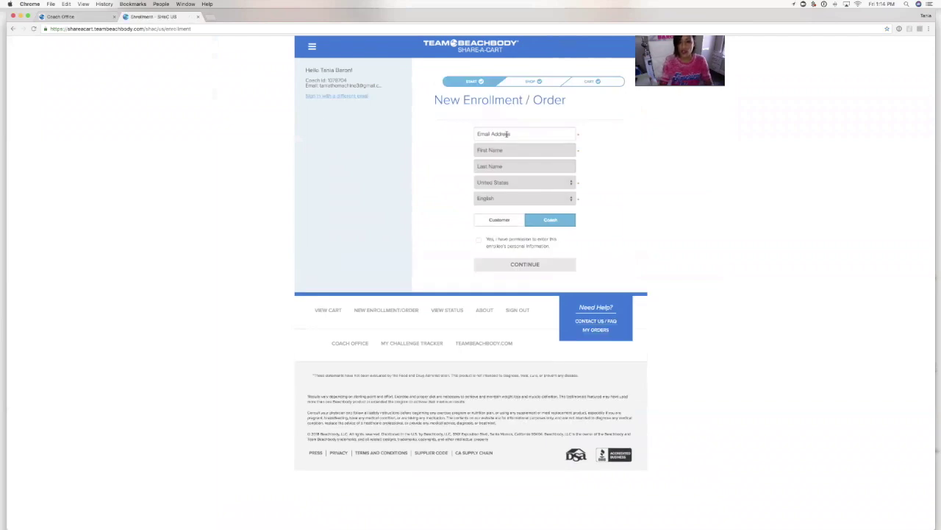
left_click(507, 134)
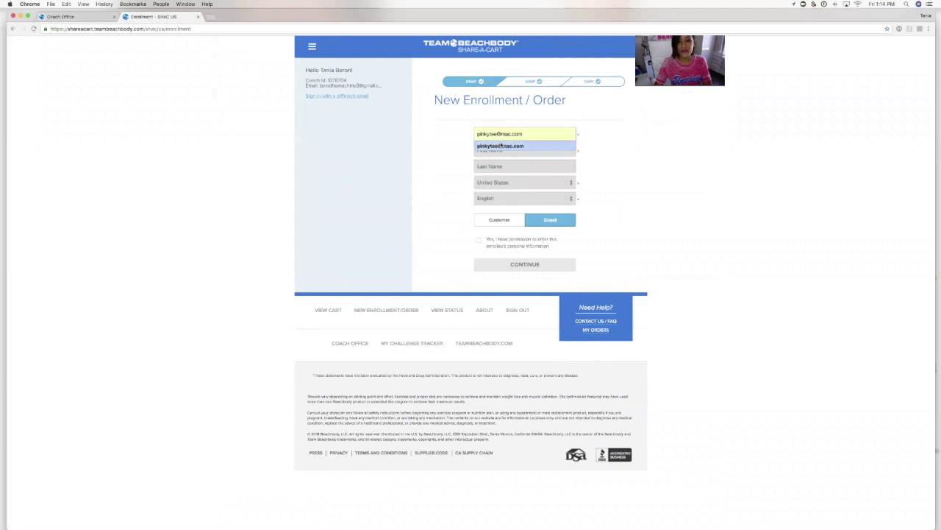
left_click(502, 145)
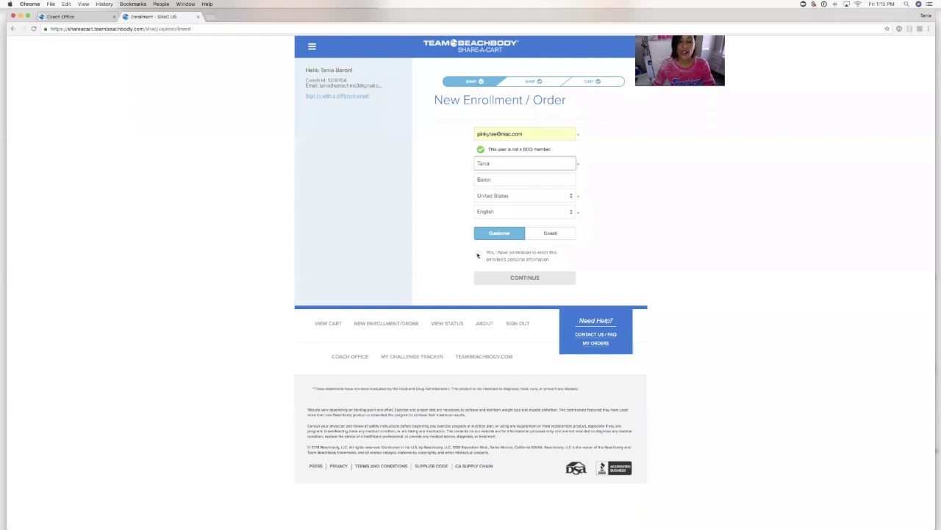
left_click(479, 254)
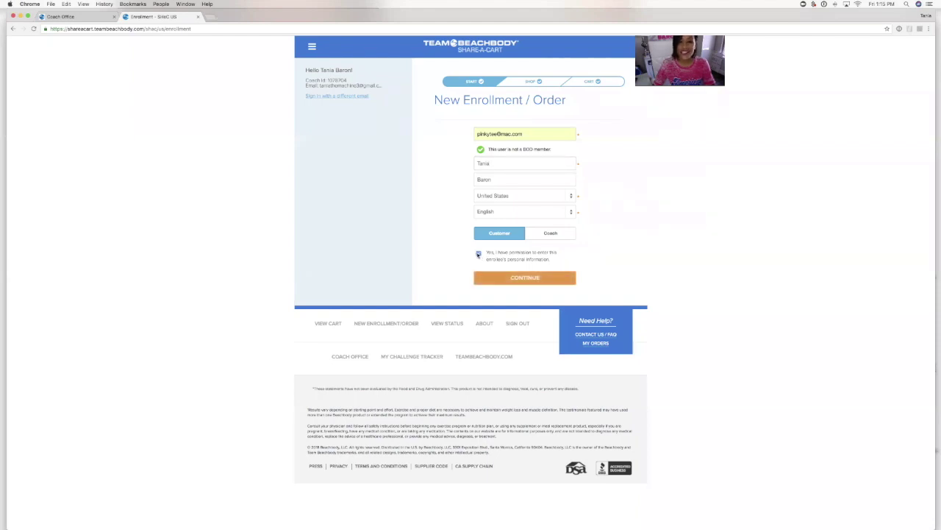
left_click(530, 283)
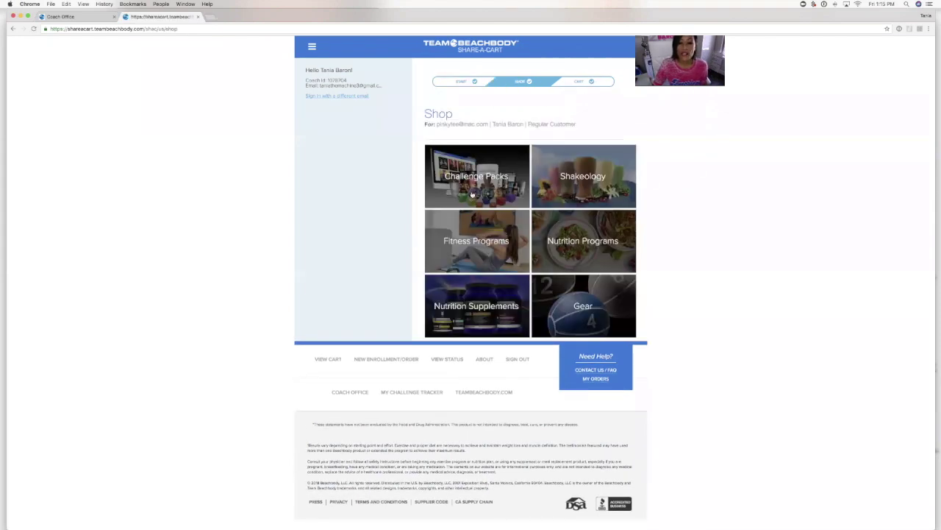
- Go through Challenge Packs and Beachbody On Demand to the $160.00 Annual On Demand & Shakeology Challenge Pack
left_click(472, 194)
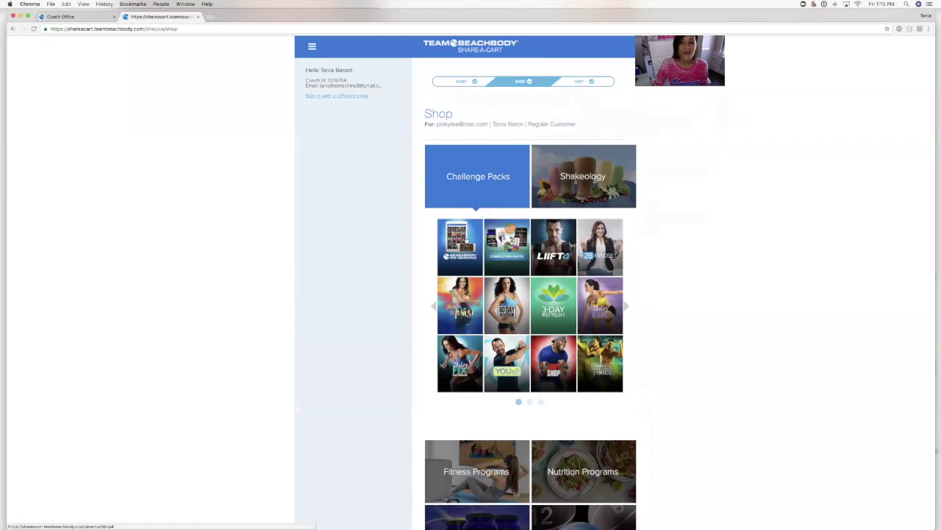
left_click(466, 240)
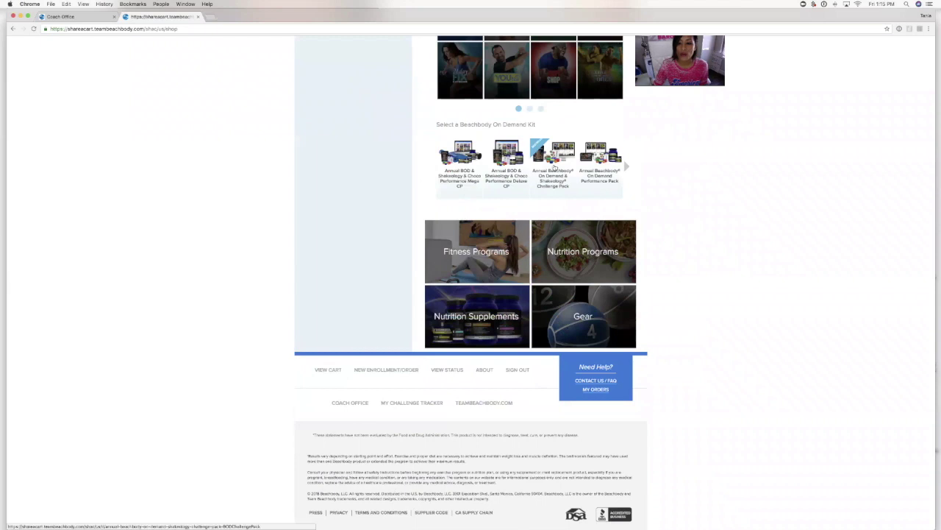
left_click(554, 168)
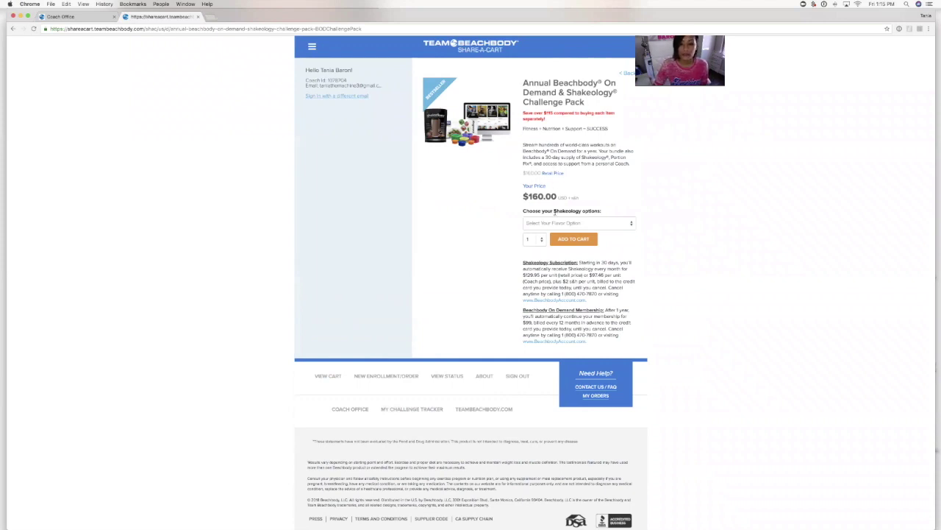
- Choose Single Flavor Shakeology with Vanilla Vegan as the flavor
left_click(556, 225)
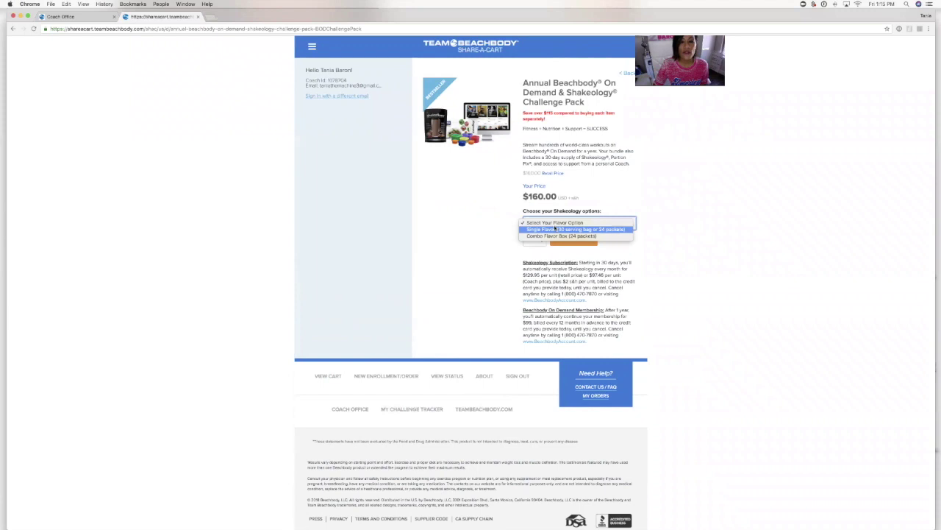
left_click(555, 229)
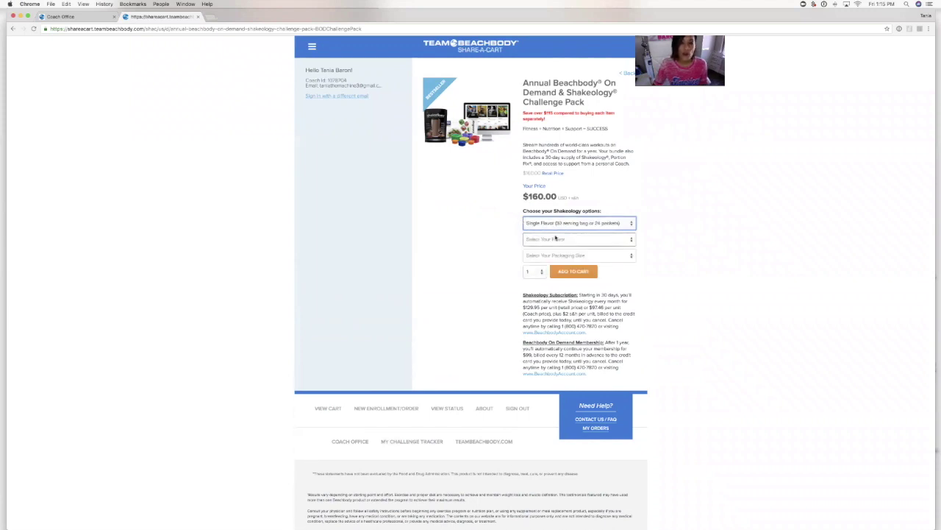
left_click(555, 238)
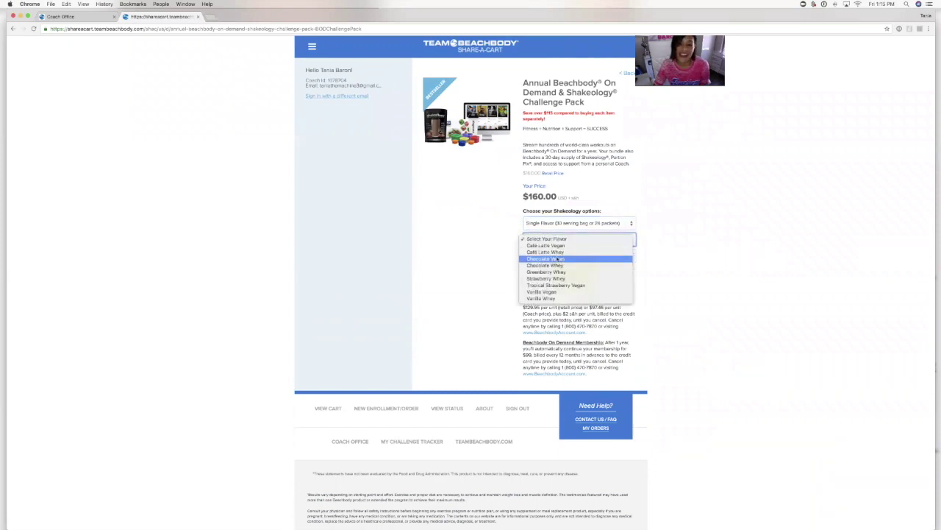
left_click(557, 292)
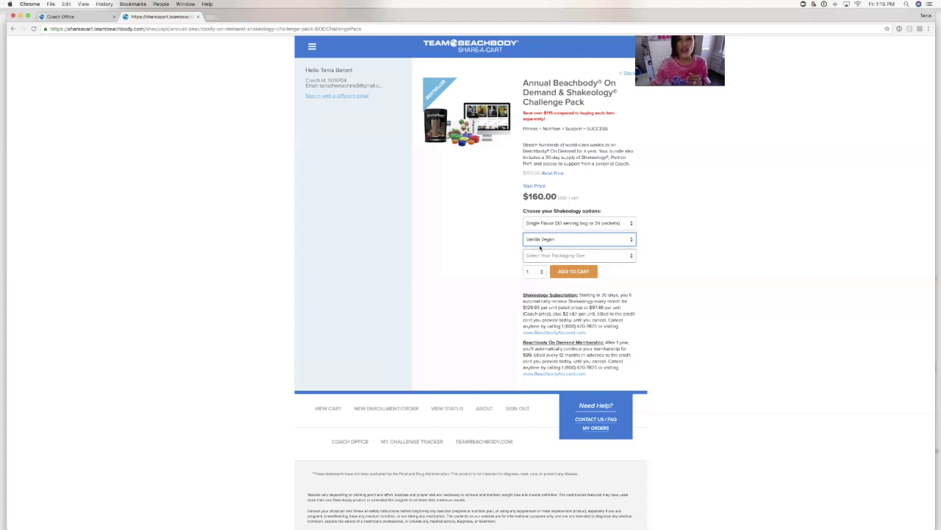
- Pick 30 Servings in a resealable bag and add the Challenge Pack to the cart
left_click(545, 255)
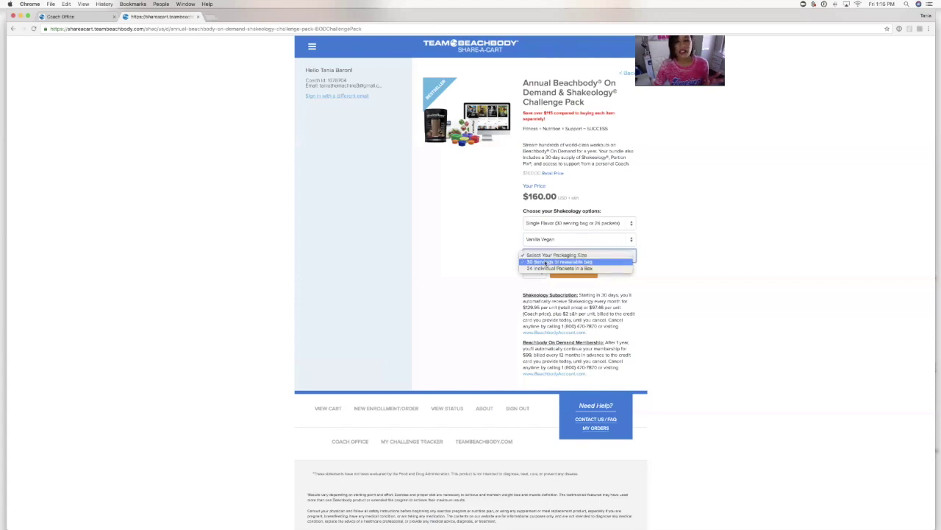
left_click(545, 263)
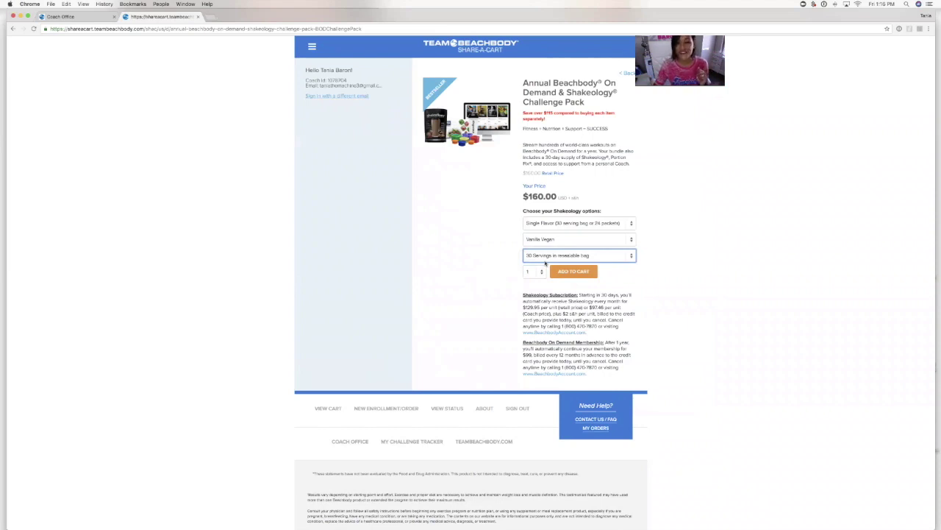
left_click(563, 271)
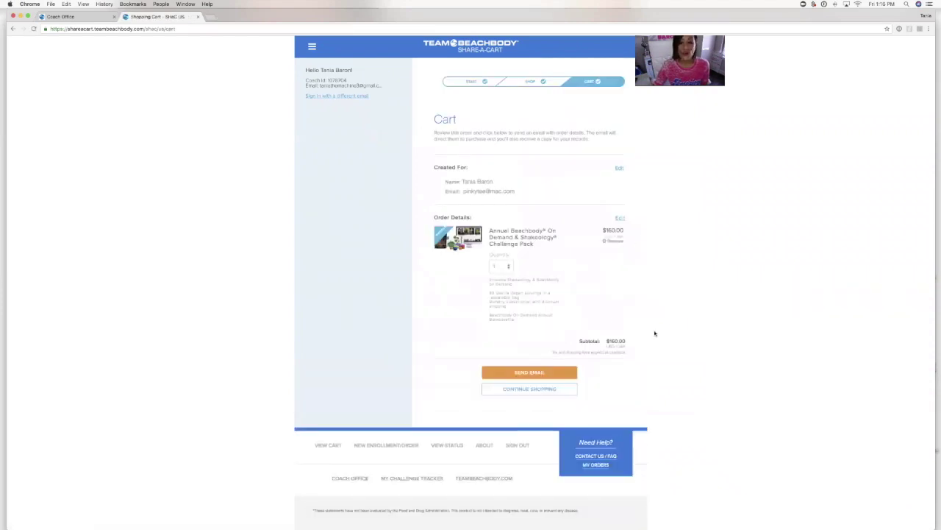
- Email the customer's order, copy its shareable link from the Success page, and open the site menu
left_click(569, 376)
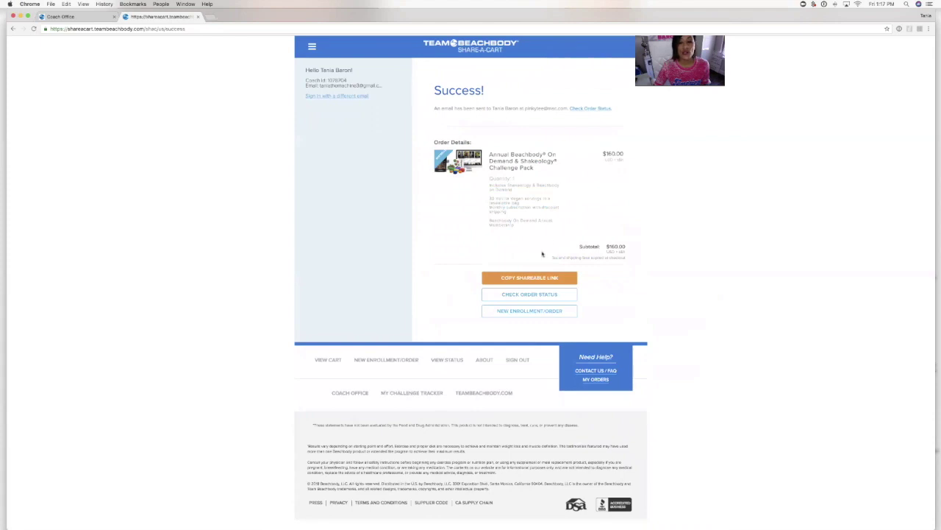
left_click(519, 280)
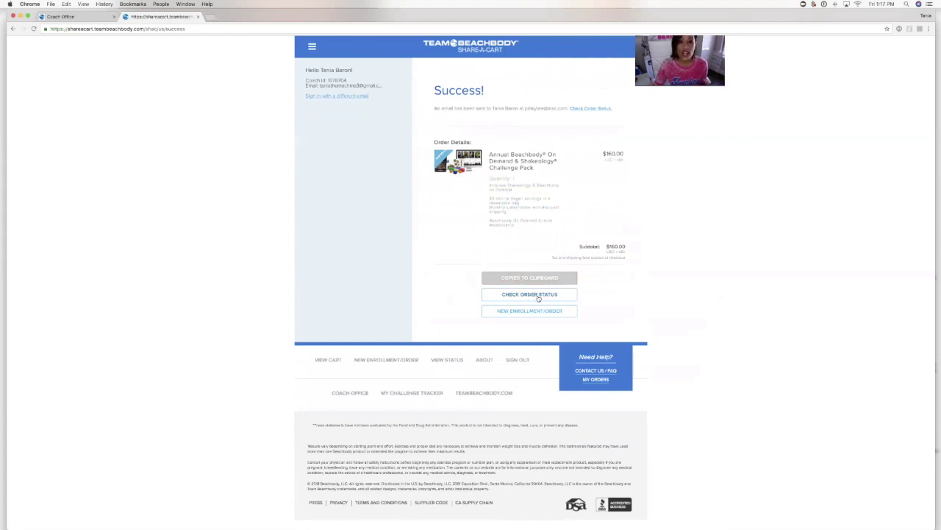
left_click(312, 47)
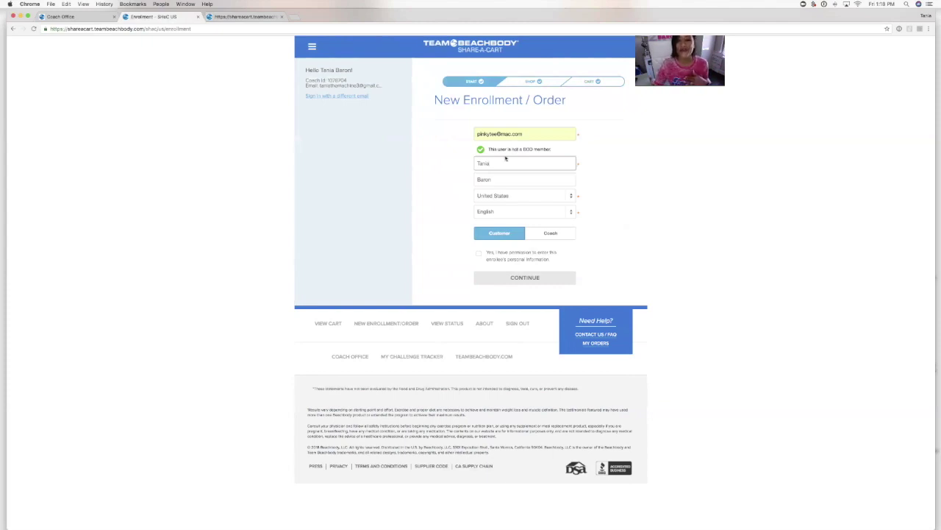
- Mark the enrollee as a Coach, confirm permission, and continue to the Shop step
left_click(553, 237)
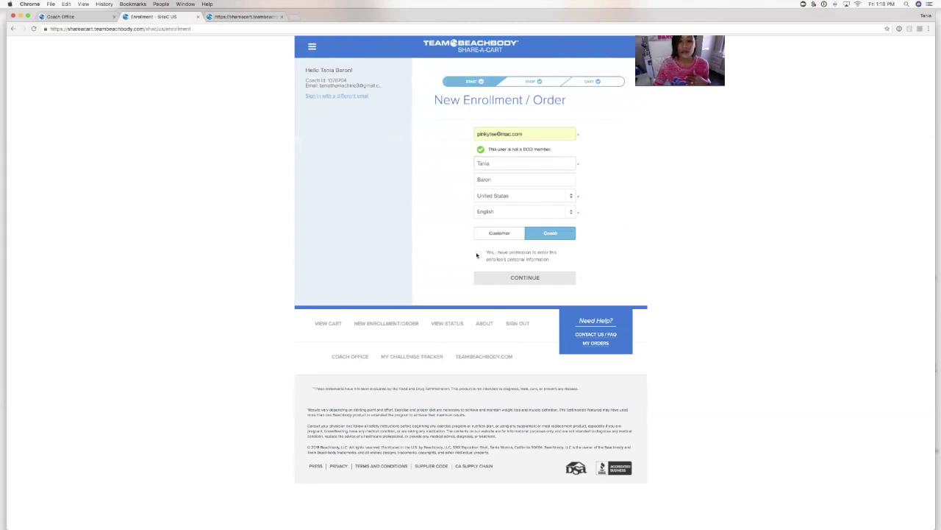
left_click(478, 253)
left_click(511, 277)
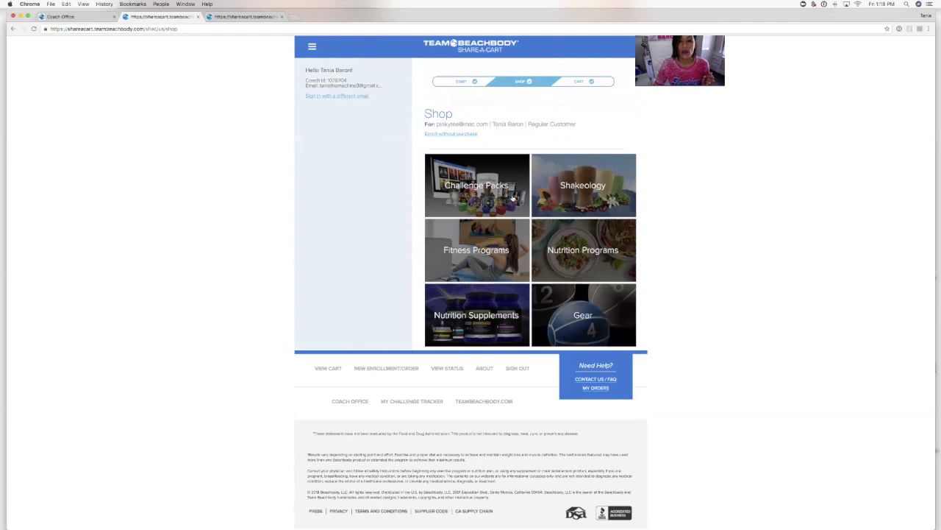
- Open the Annual On Demand & Shakeology Challenge Pack from Challenge Packs > Beachbody On Demand
left_click(513, 197)
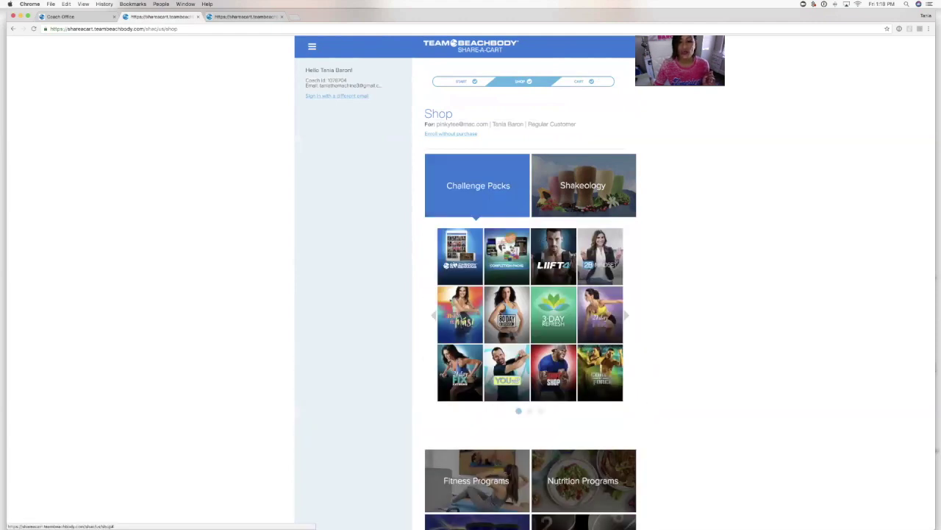
left_click(455, 264)
scroll(455, 265, "down", 2)
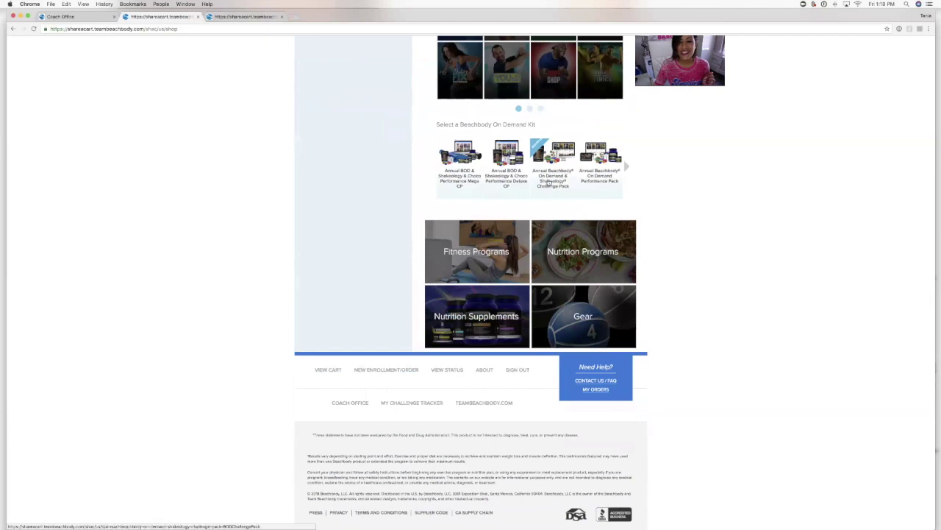
left_click(548, 182)
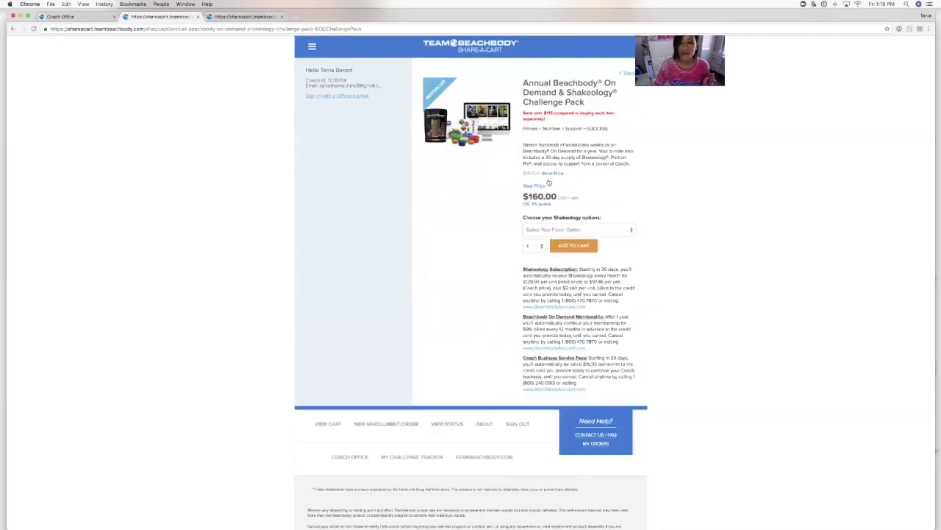
- Set the pack to Single Flavor Vanilla Vegan Shakeology in the 30-serving resealable bag
left_click(571, 229)
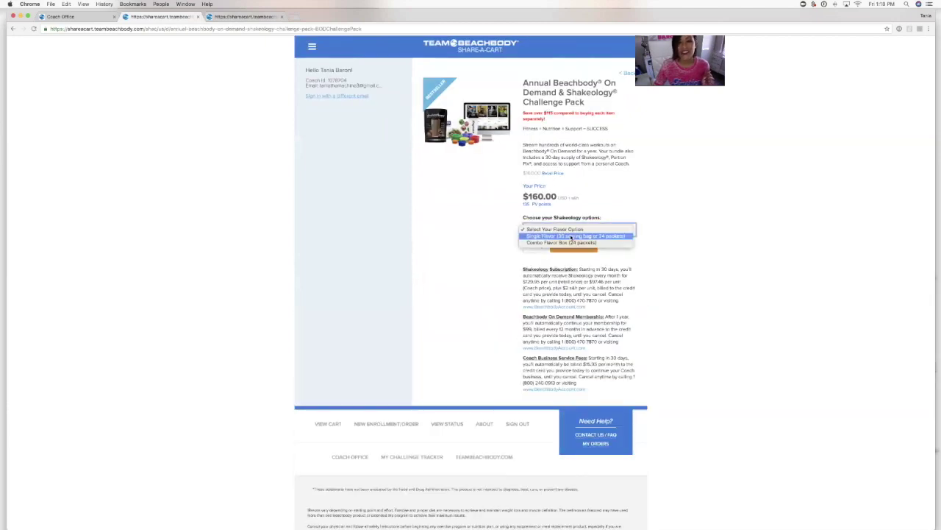
left_click(571, 236)
left_click(570, 246)
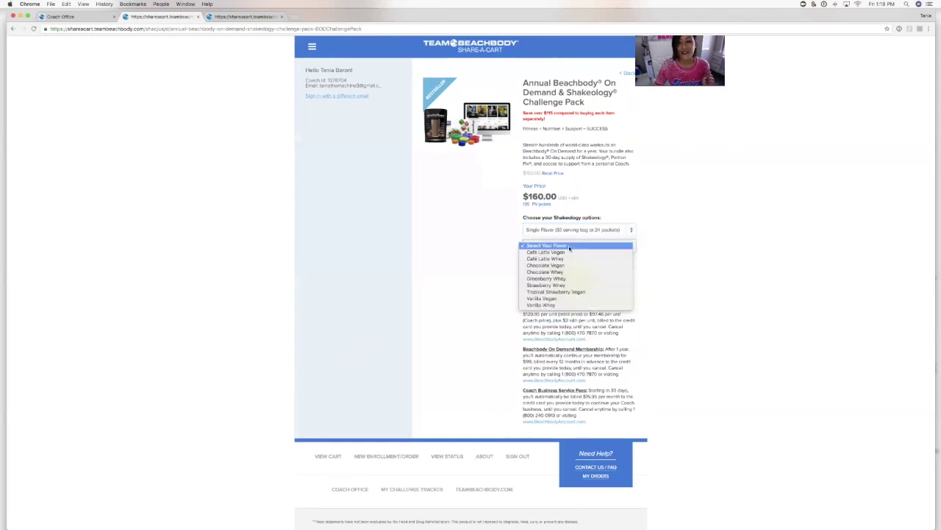
left_click(570, 297)
left_click(567, 262)
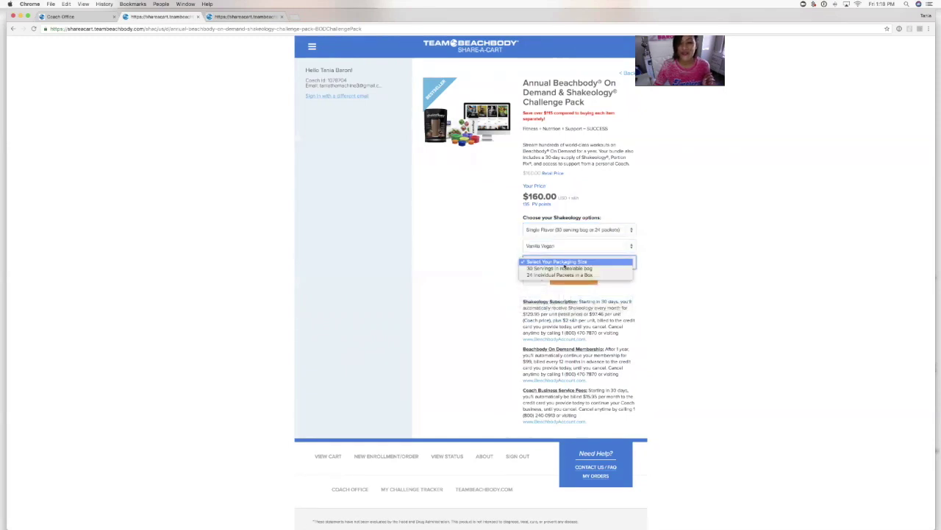
left_click(565, 268)
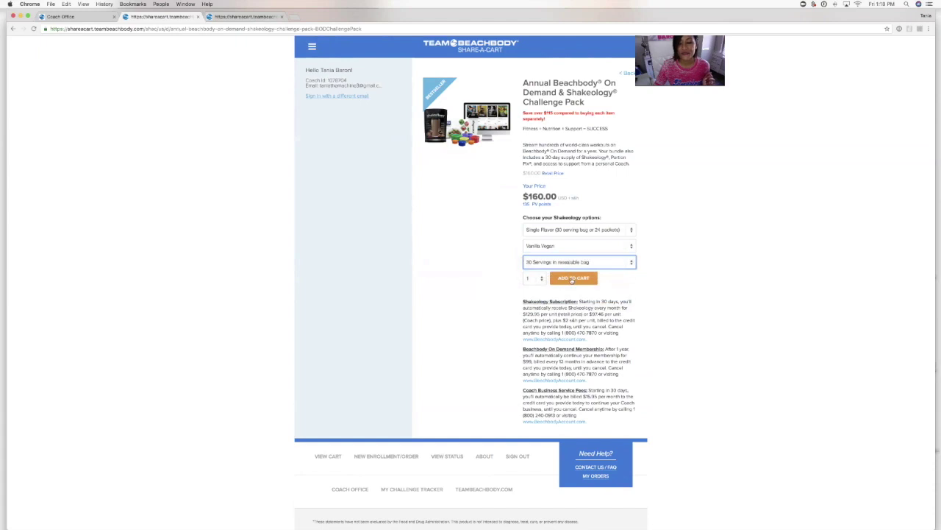
- Add the configured Challenge Pack to the coach's cart
left_click(572, 279)
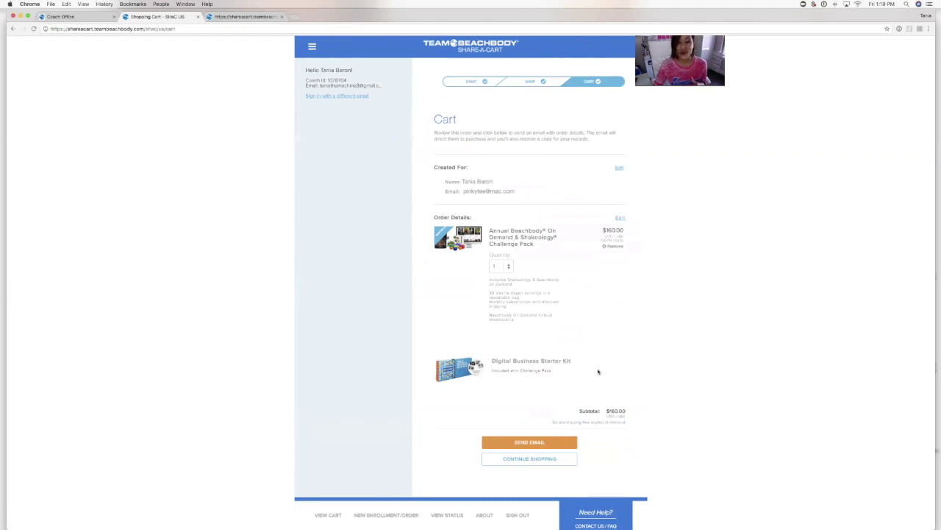
- Send the coach's order by email, then copy the order's shareable link
left_click(507, 442)
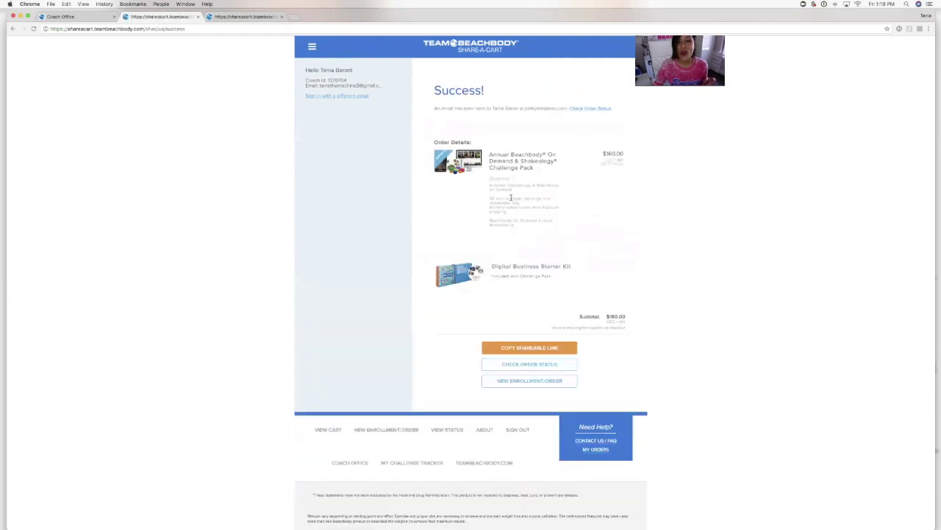
left_click(555, 349)
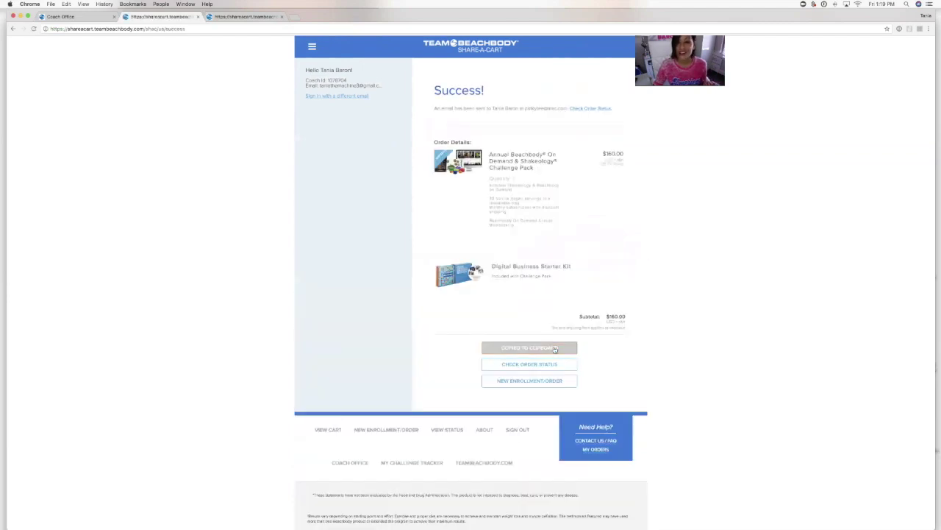